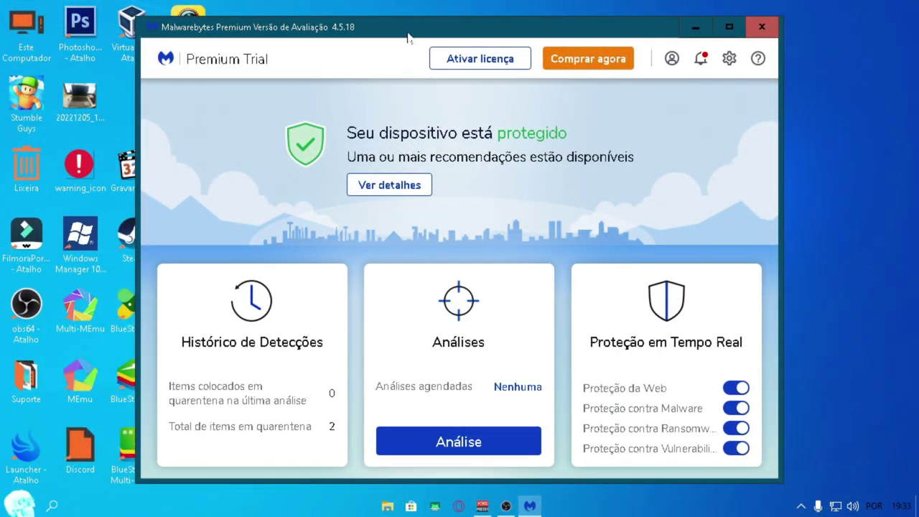
# Step: Move the Malwarebytes window aside and place the Lightcord shortcut beside the Gravar shortcut on the desktop
pyautogui.moveTo(464, 16); pyautogui.dragTo(466, 5)
pyautogui.moveTo(421, 32); pyautogui.dragTo(533, 18)
pyautogui.moveTo(188, 97); pyautogui.dragTo(192, 180)
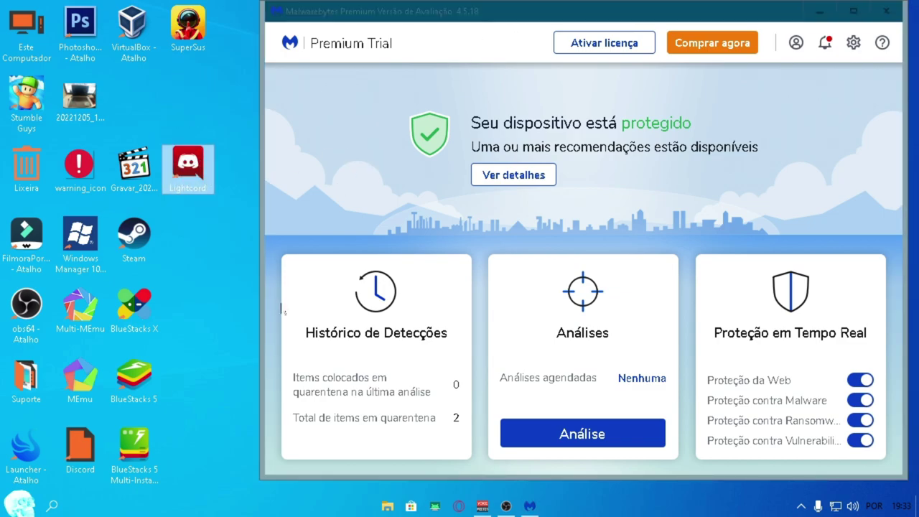
# Step: Bring up the Lightcord window from the hidden tray icons and open Task Manager
pyautogui.click(801, 505)
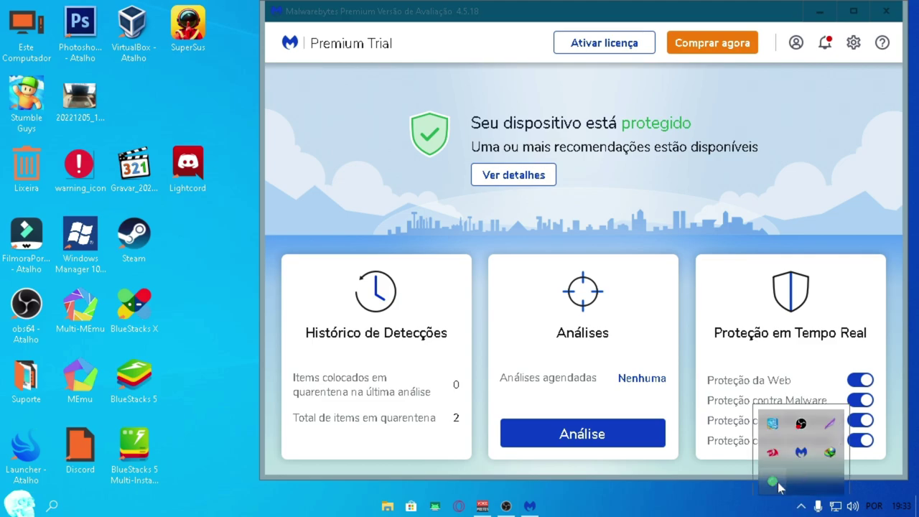
pyautogui.click(774, 482)
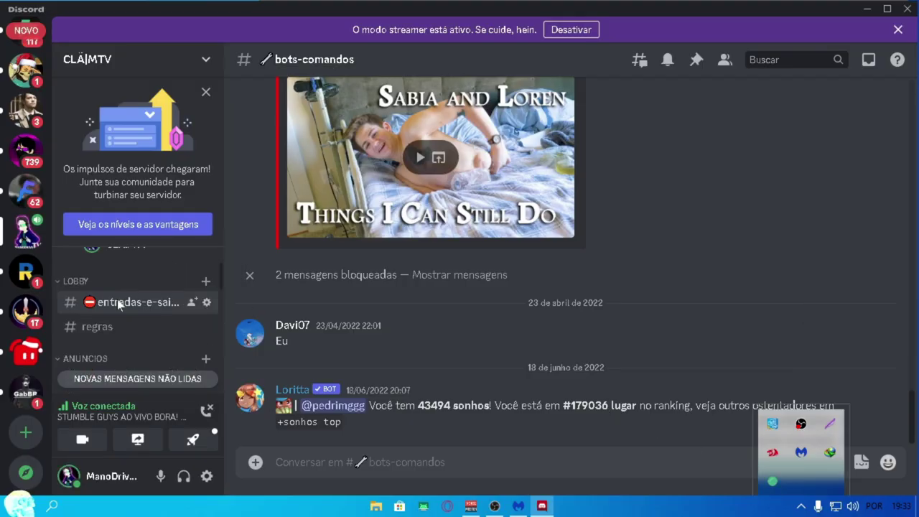
pyautogui.rightClick(627, 513)
pyautogui.click(676, 440)
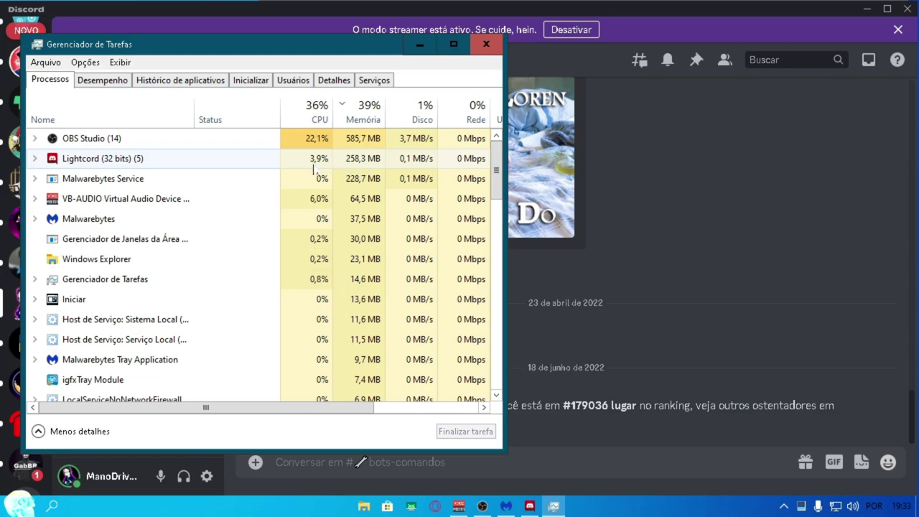
# Step: Check the CPU specifications and Lightcord's CPU, memory and energy usage in Task Manager, and close it
pyautogui.click(102, 80)
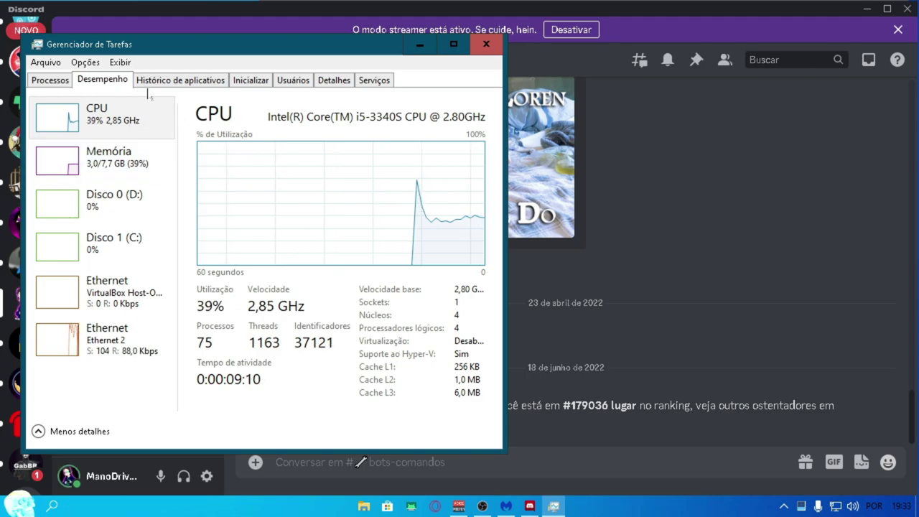
pyautogui.click(47, 80)
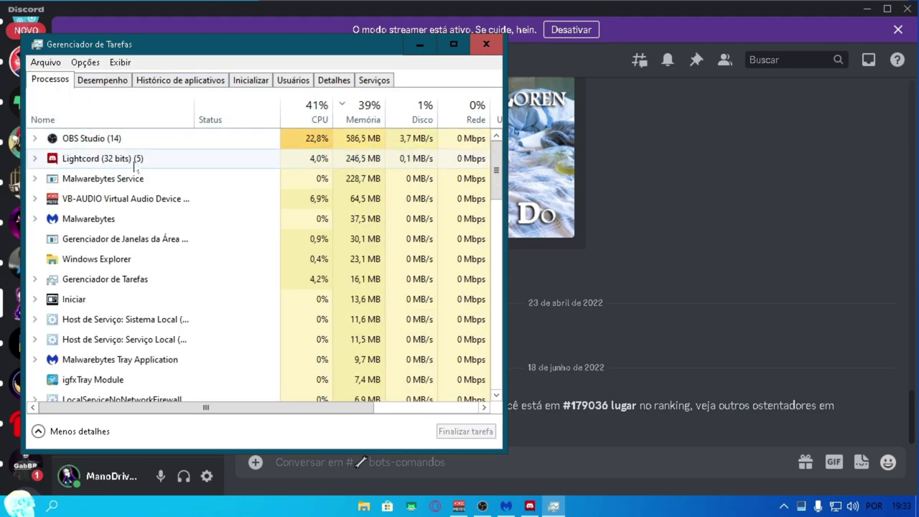
pyautogui.moveTo(372, 412); pyautogui.dragTo(479, 412)
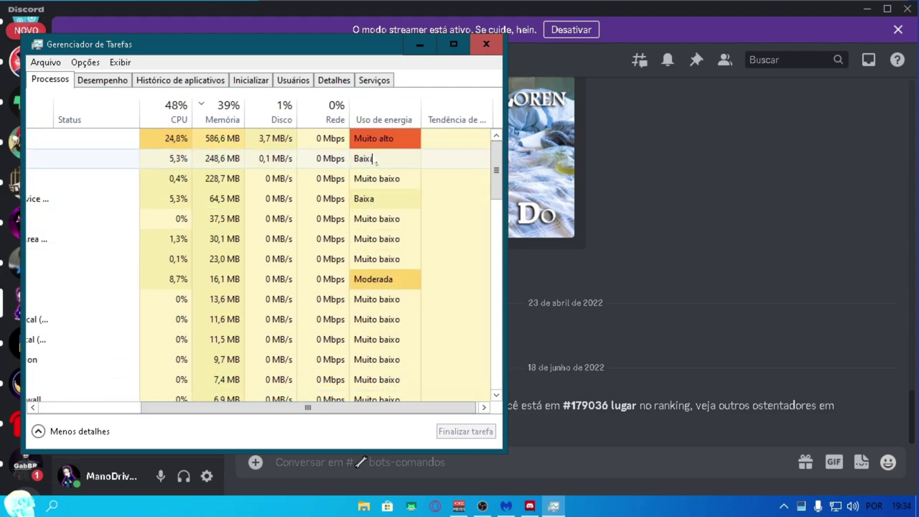
pyautogui.moveTo(399, 412)
pyautogui.mouseDown()
pyautogui.moveTo(295, 412)
pyautogui.moveTo(385, 412)
pyautogui.mouseUp()
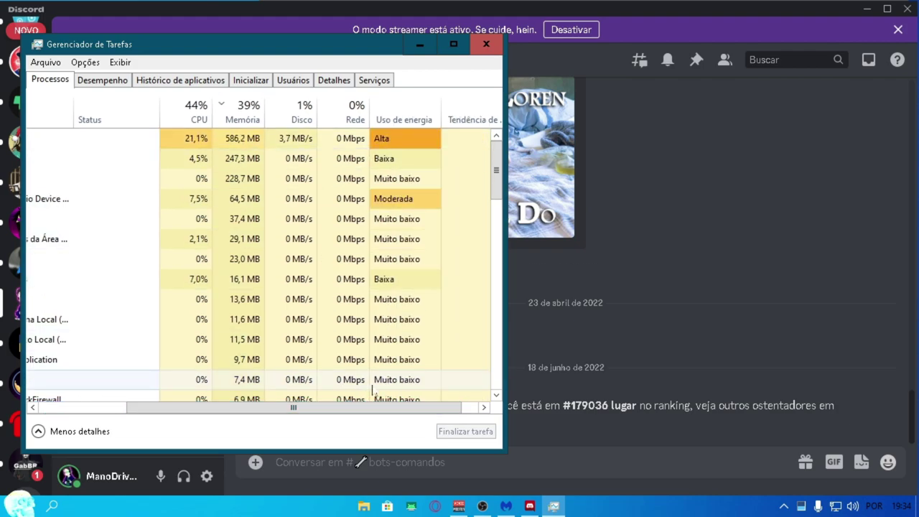
pyautogui.click(486, 44)
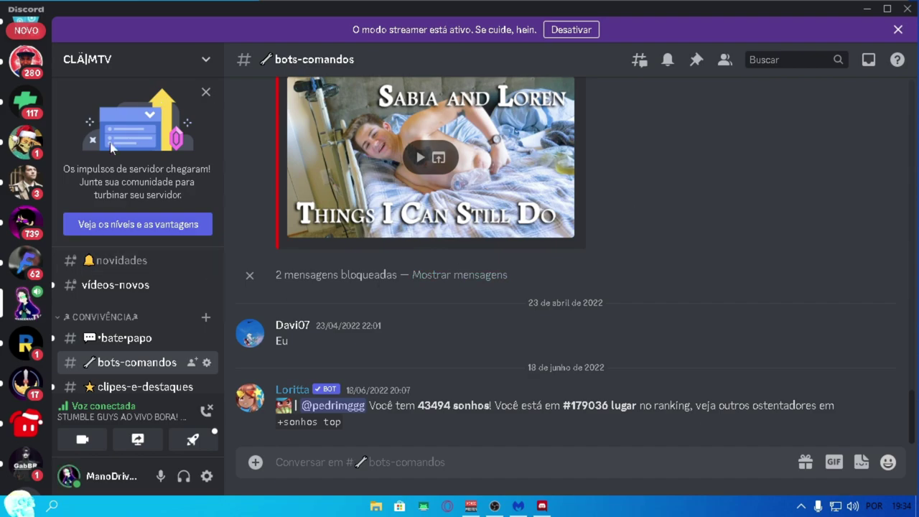
# Step: Close the Lightcord window and check the hidden tray icons
pyautogui.click(908, 8)
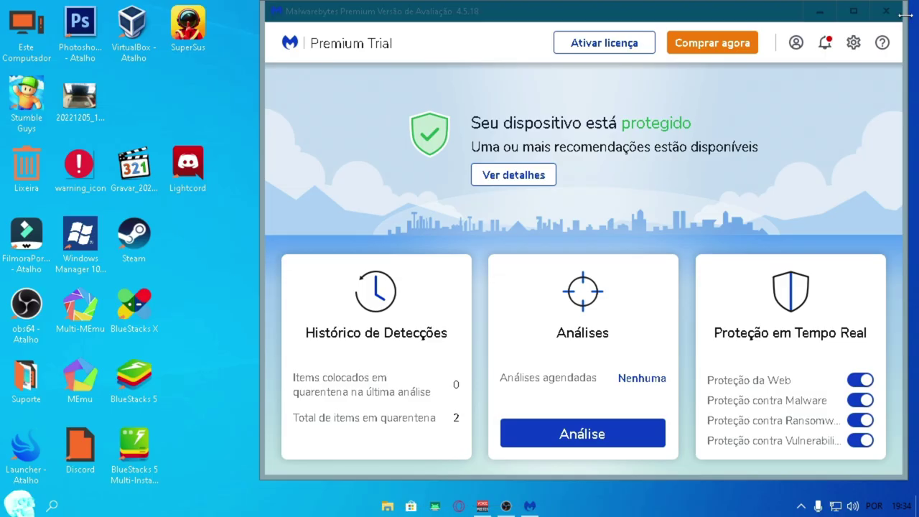
pyautogui.click(800, 506)
pyautogui.click(804, 507)
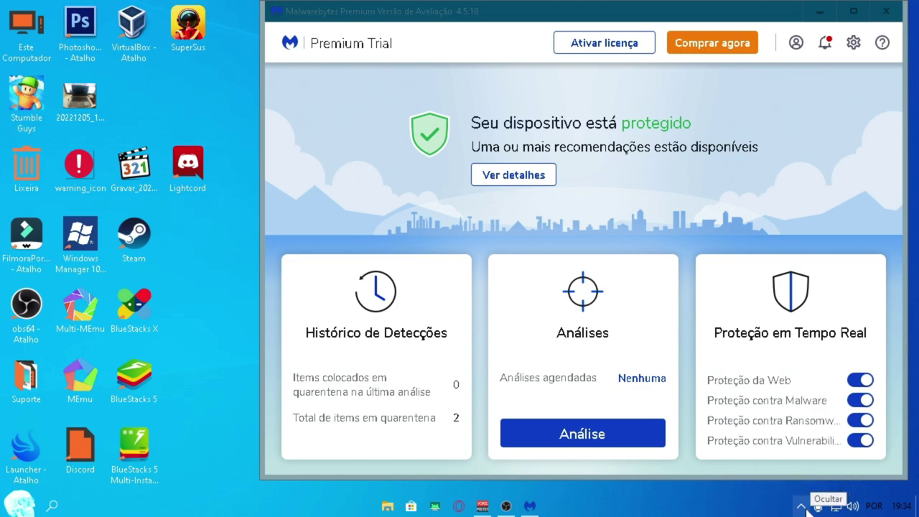
# Step: Run a Malwarebytes threat scan of the computer, review its report and close the program
pyautogui.click(580, 439)
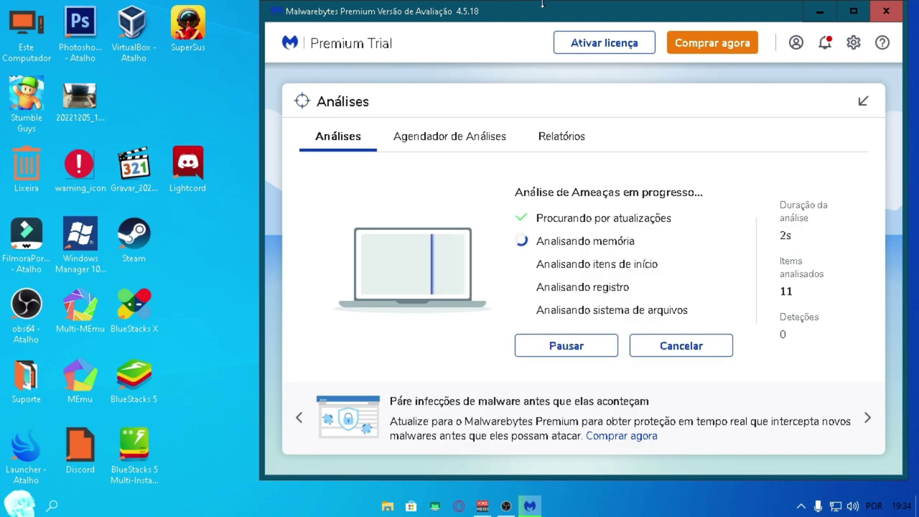
pyautogui.moveTo(506, 10); pyautogui.dragTo(399, 24)
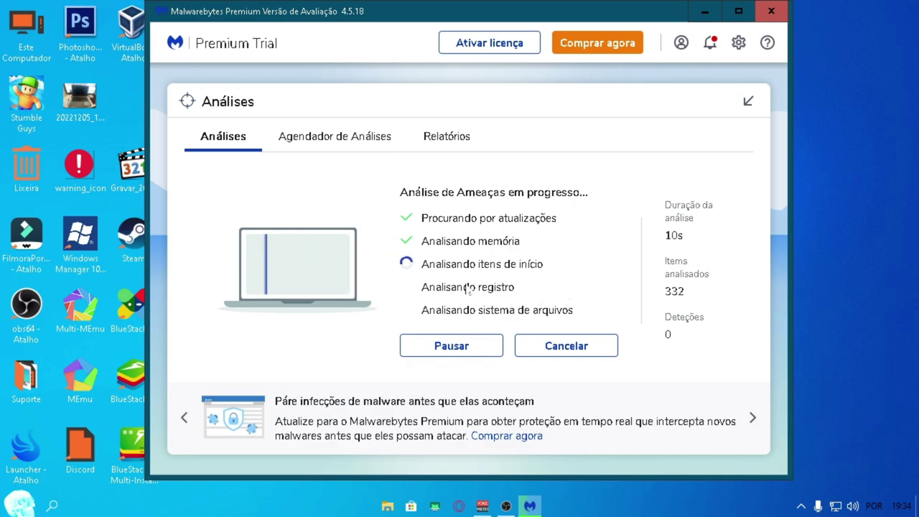
pyautogui.click(801, 506)
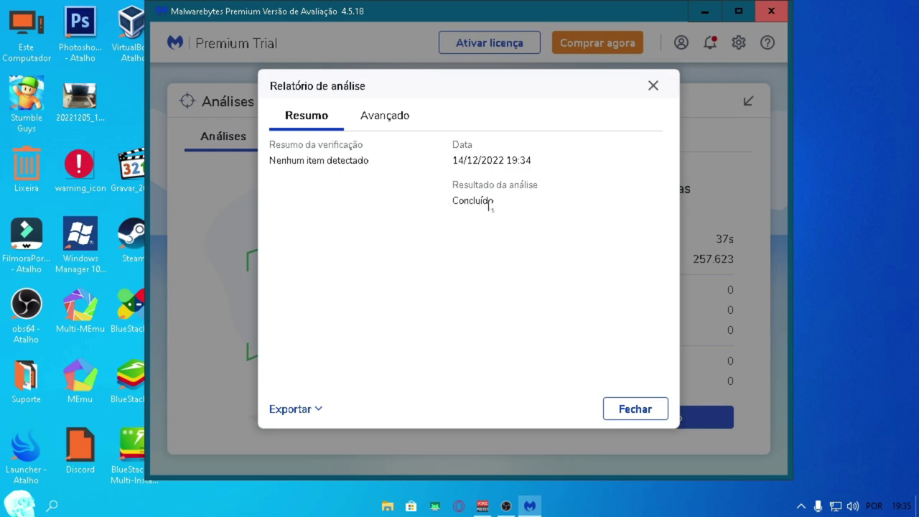
pyautogui.click(653, 86)
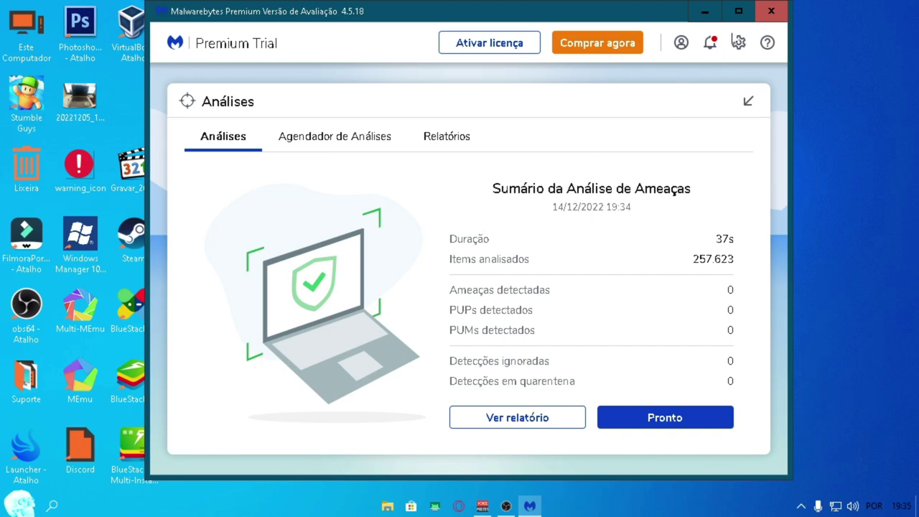
pyautogui.click(770, 12)
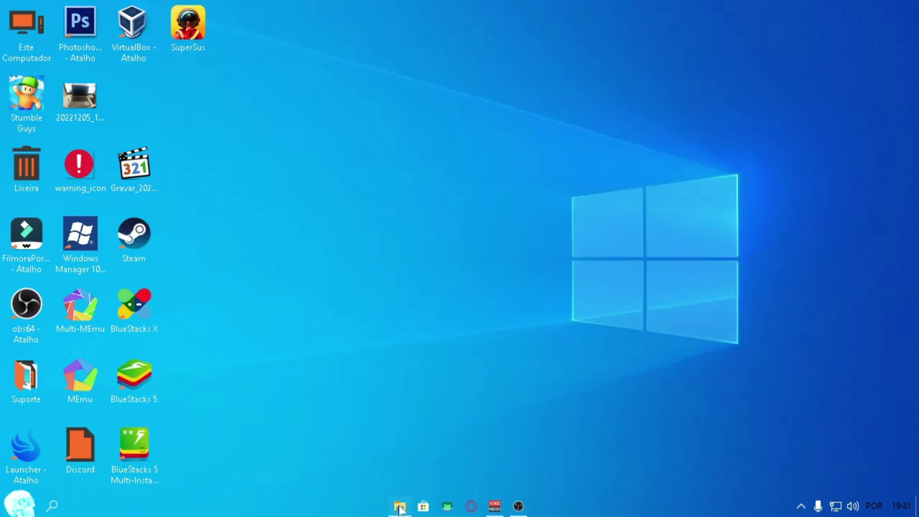
# Step: Extract the DISCORD LITE archive within Downloads\Compressed and open the extracted Discord folder
pyautogui.click(400, 507)
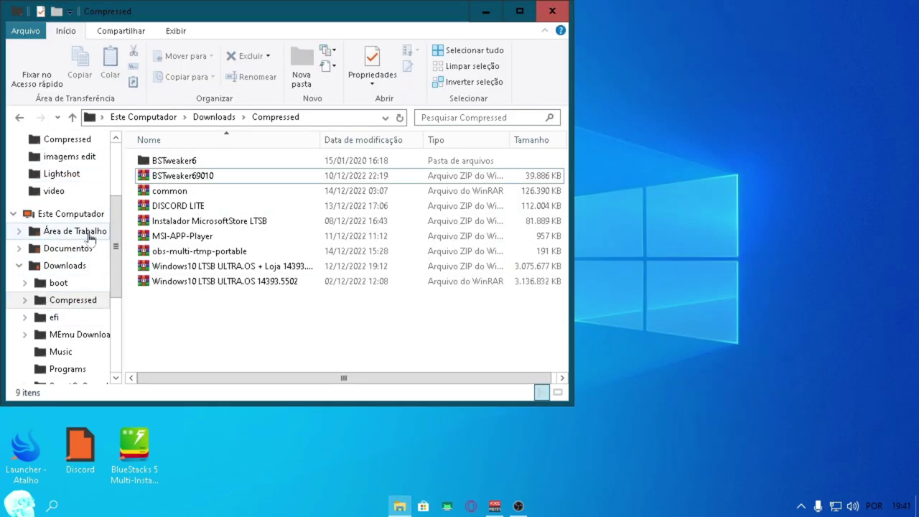
pyautogui.rightClick(160, 207)
pyautogui.moveTo(322, 244)
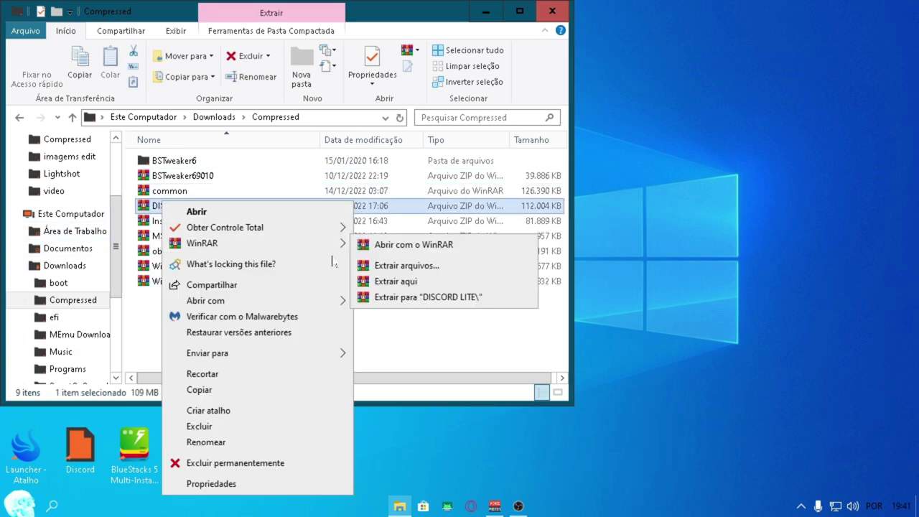
pyautogui.click(399, 281)
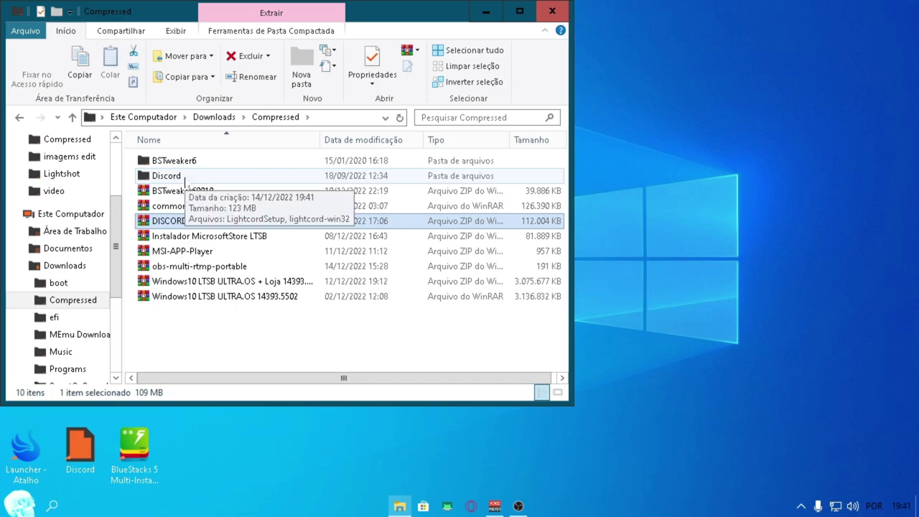
pyautogui.doubleClick(172, 176)
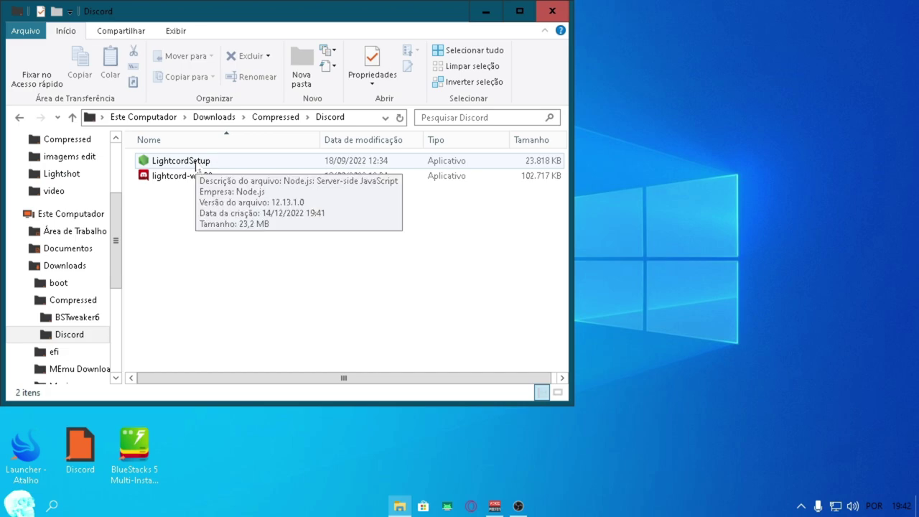
# Step: Check the Windows system type in the computer's properties, then close them and dismiss the security notification
pyautogui.rightClick(75, 214)
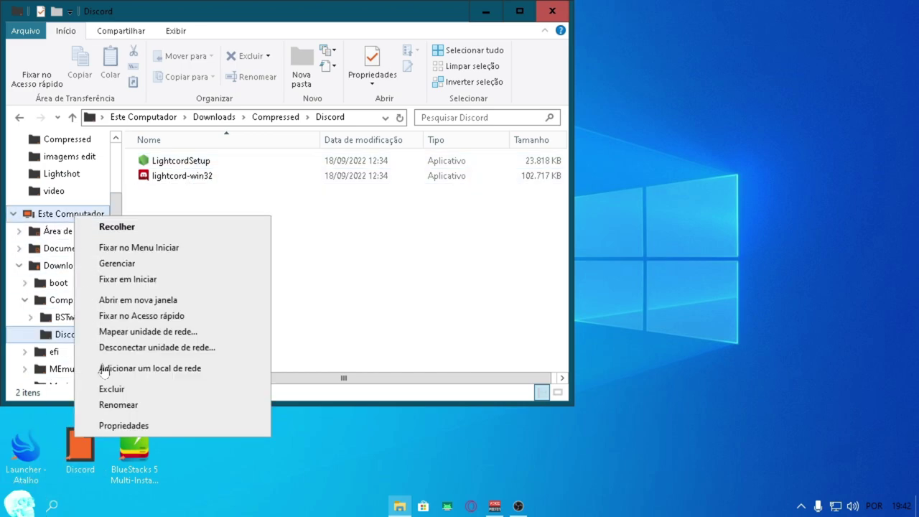
pyautogui.click(123, 426)
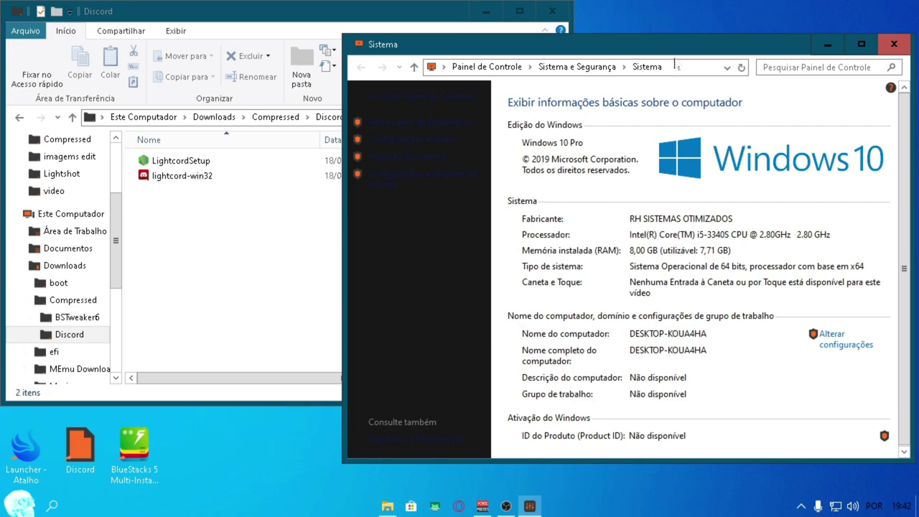
pyautogui.moveTo(684, 52); pyautogui.dragTo(521, 41)
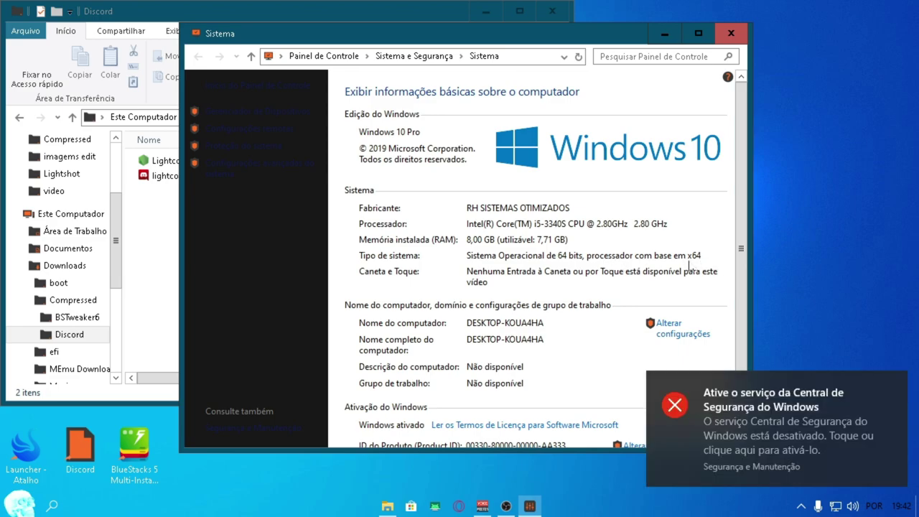
pyautogui.click(730, 33)
pyautogui.click(896, 382)
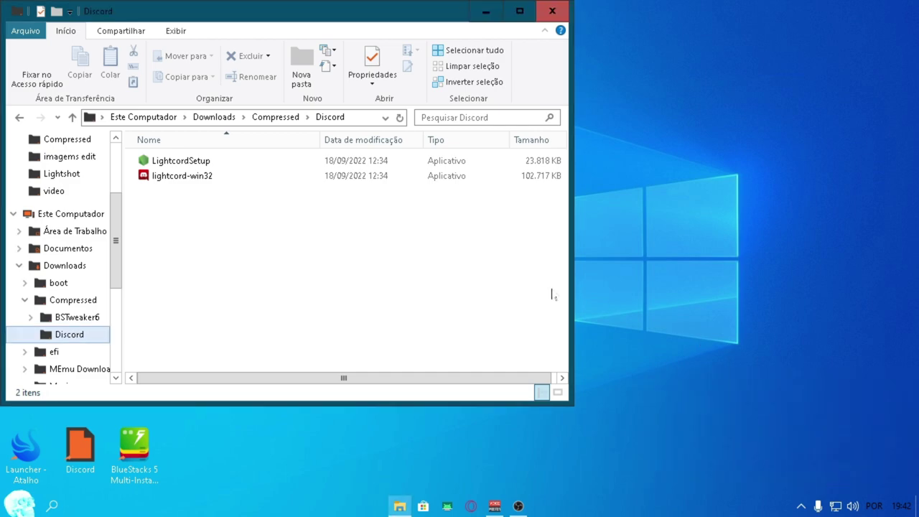
# Step: Check the Malwarebytes tray options, then run LightcordSetup as administrator and choose Install Lightcord
pyautogui.click(801, 505)
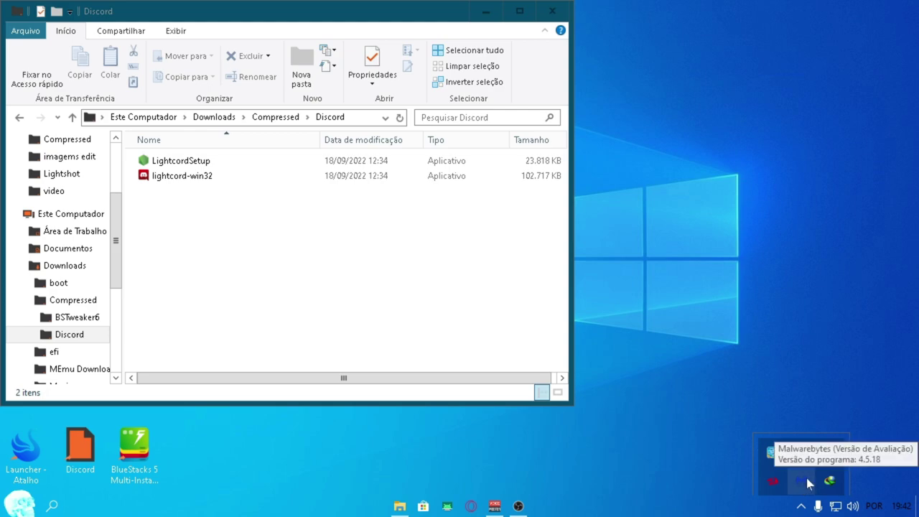
pyautogui.rightClick(803, 488)
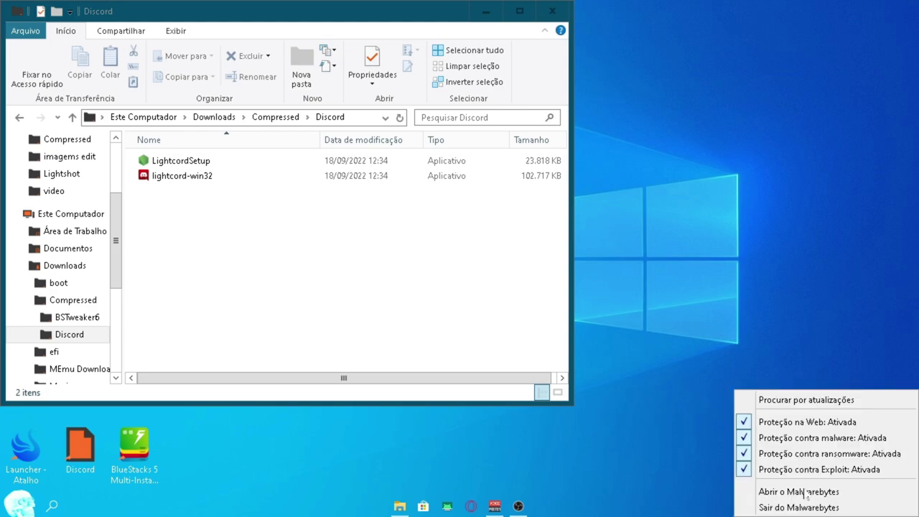
pyautogui.rightClick(185, 161)
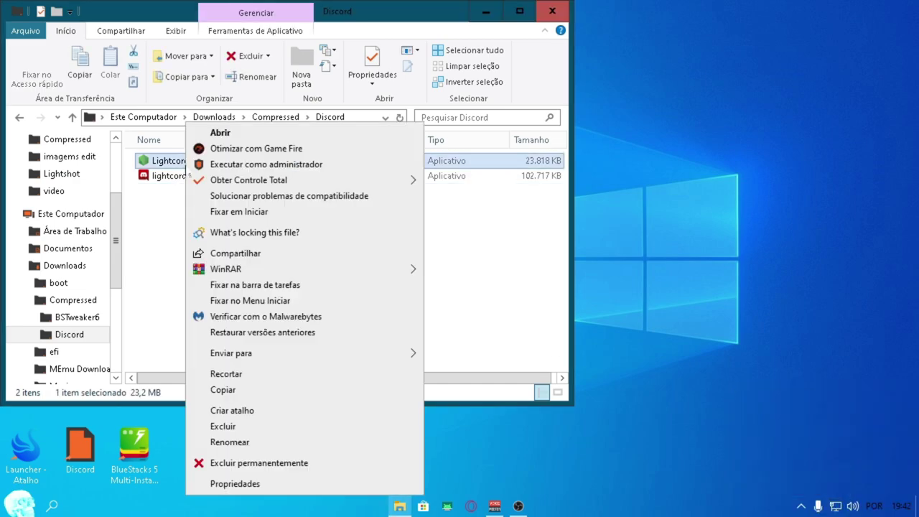
pyautogui.click(232, 165)
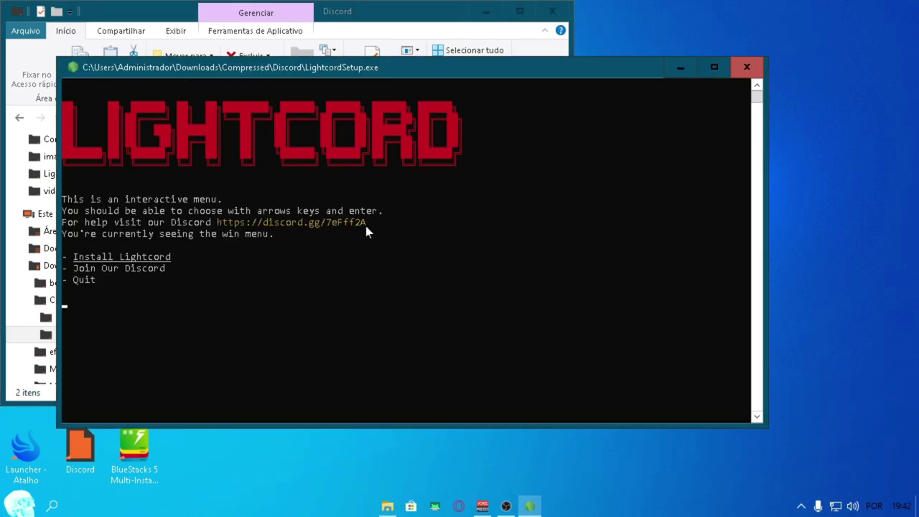
pyautogui.press('Return')
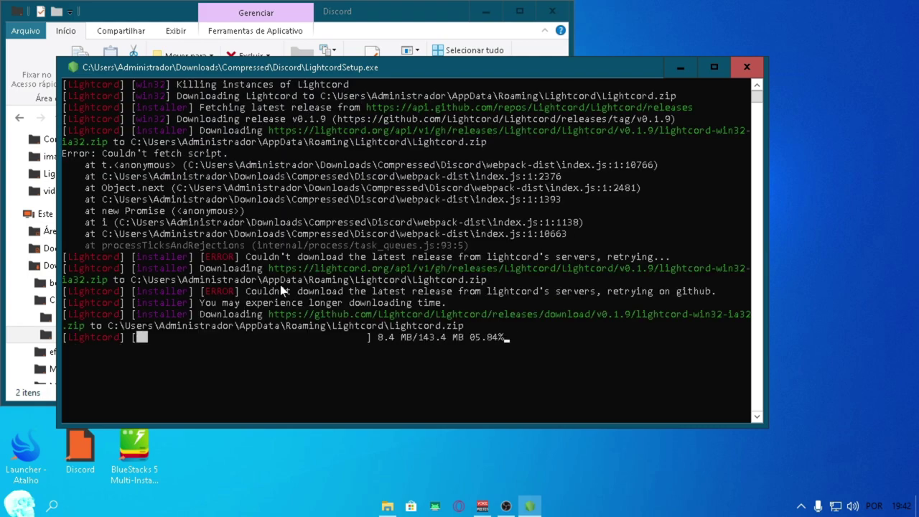
# Step: Close the Discord folder window, dismiss the finished installer and bring Lightcord to the front
pyautogui.click(552, 11)
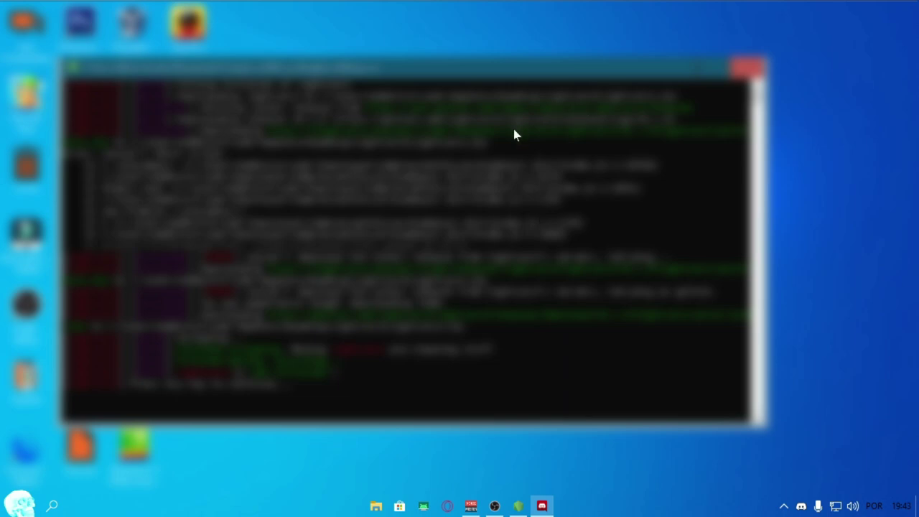
pyautogui.press('Return')
pyautogui.click(530, 506)
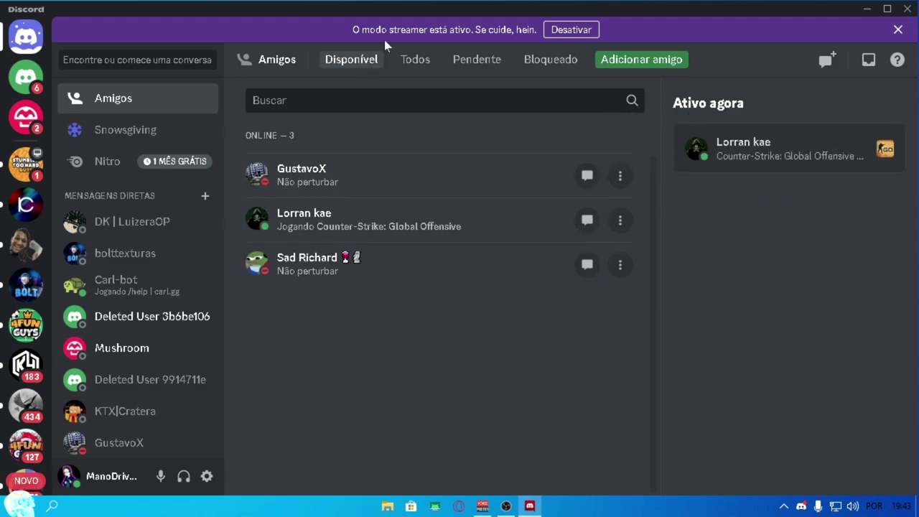
# Step: Open the user settings in the maximized Lightcord window and minimize the window
pyautogui.moveTo(431, 14); pyautogui.dragTo(466, 33)
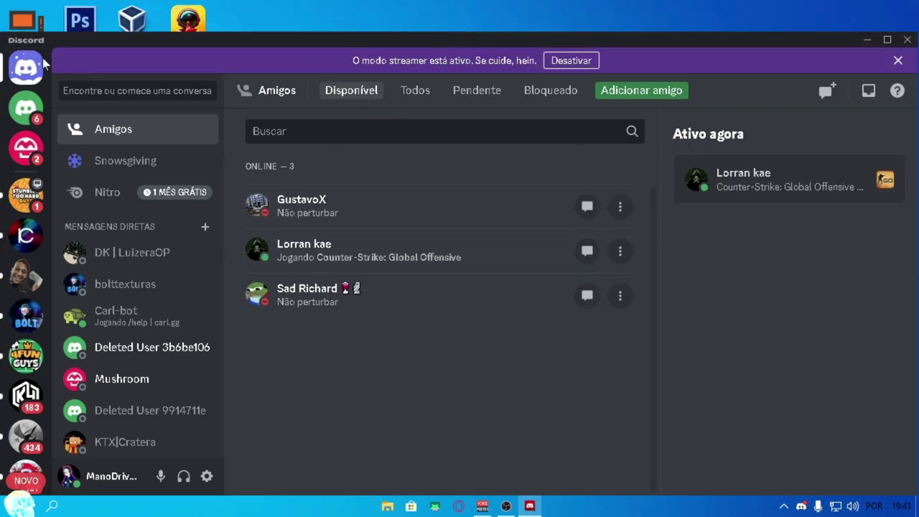
pyautogui.doubleClick(690, 38)
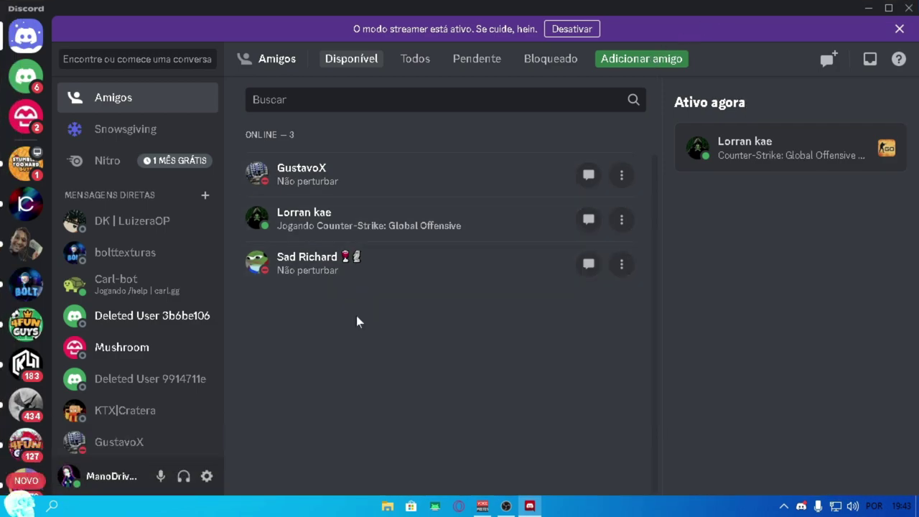
pyautogui.click(207, 476)
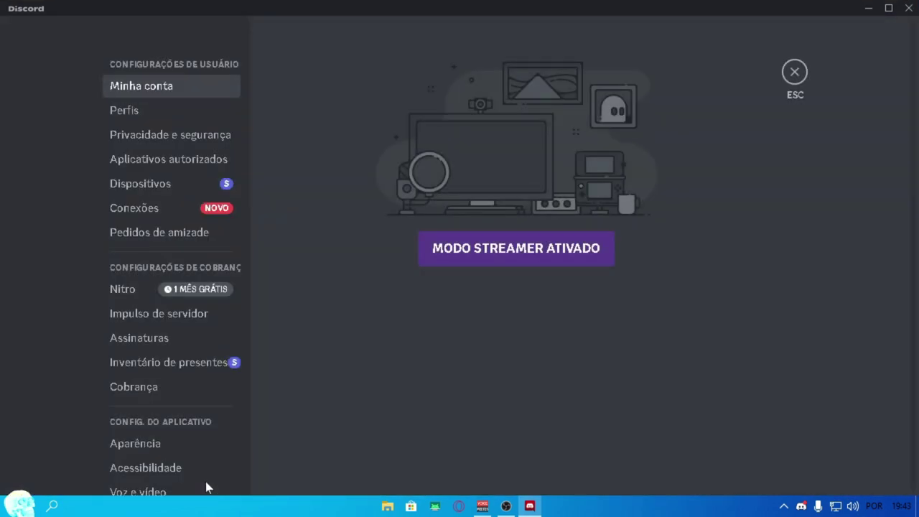
pyautogui.doubleClick(775, 8)
pyautogui.click(769, 18)
pyautogui.click(866, 11)
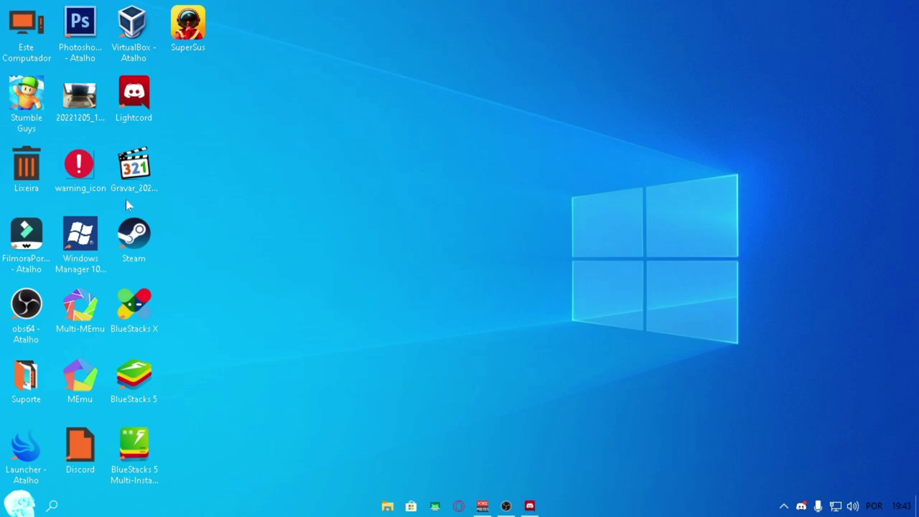
# Step: Quit the Lightcord instance running in the system tray and check the Malwarebytes tray options
pyautogui.rightClick(141, 92)
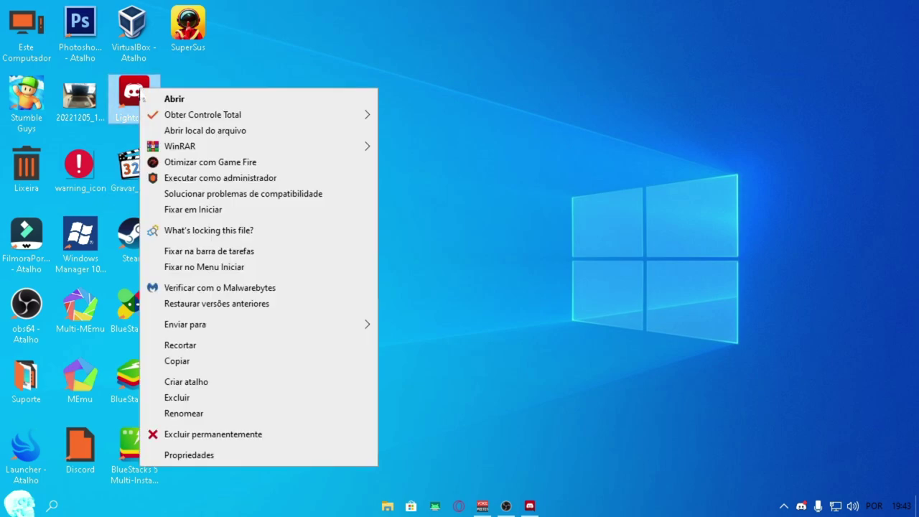
pyautogui.click(783, 506)
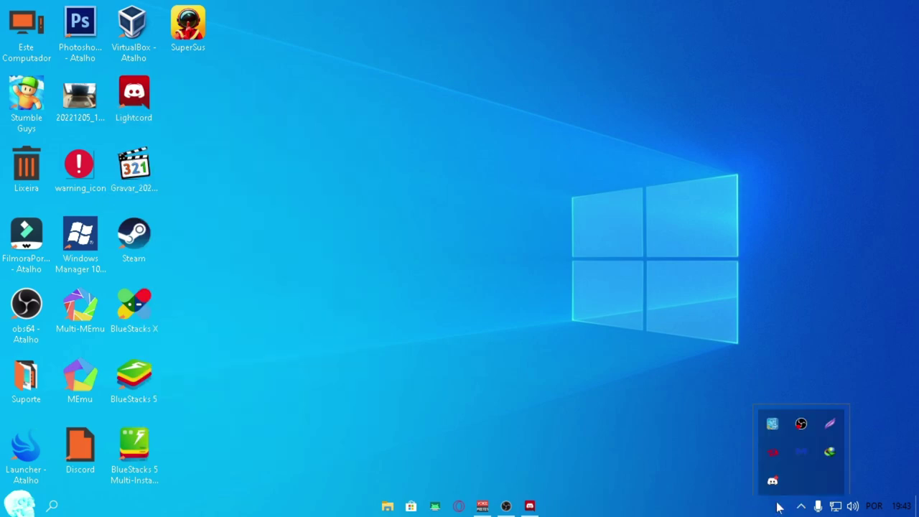
pyautogui.rightClick(773, 483)
pyautogui.click(796, 468)
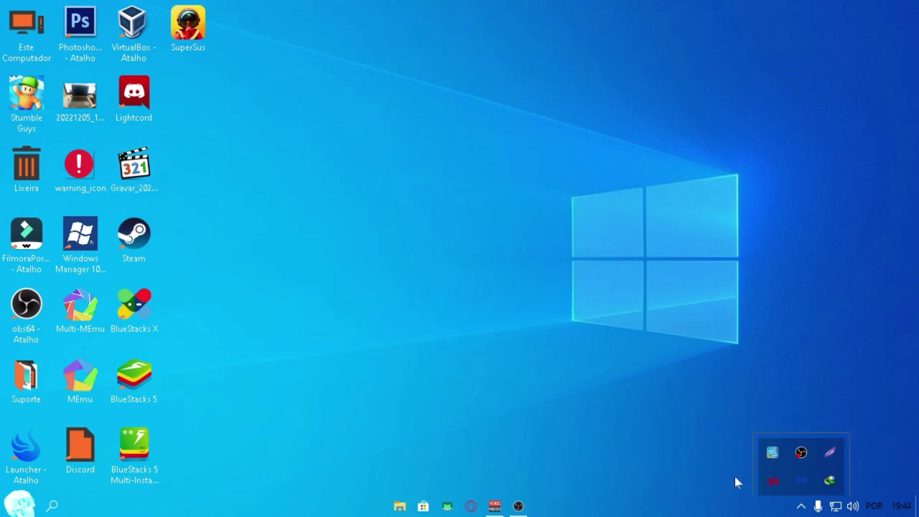
pyautogui.rightClick(800, 486)
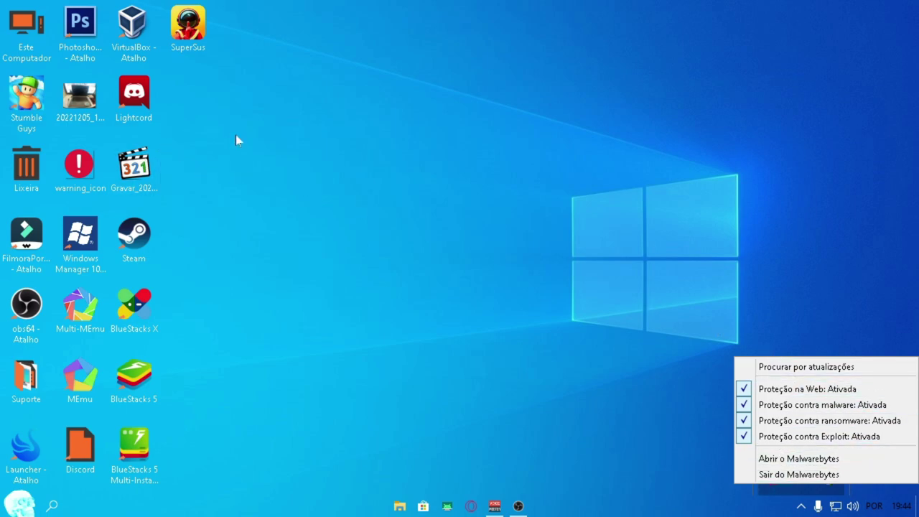
# Step: Open the file location of the desktop Lightcord shortcut and go up to the AppData\Local folder
pyautogui.rightClick(126, 94)
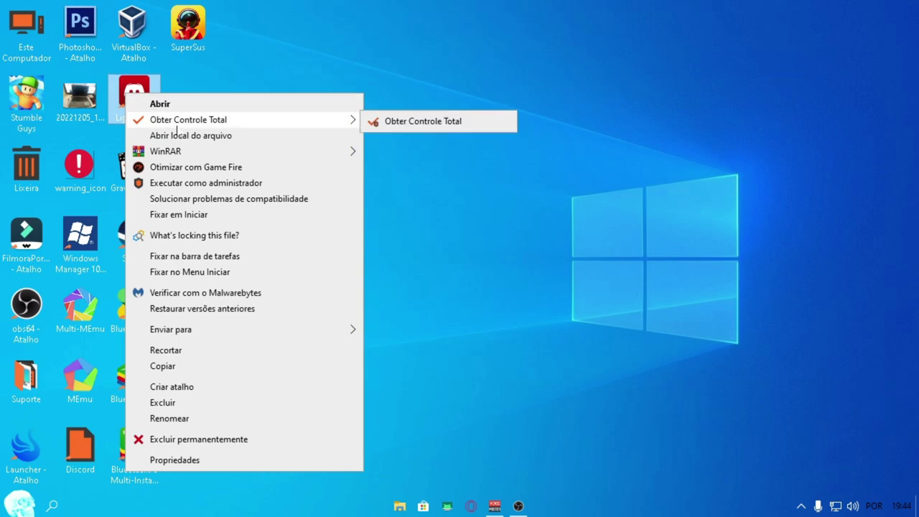
pyautogui.click(183, 136)
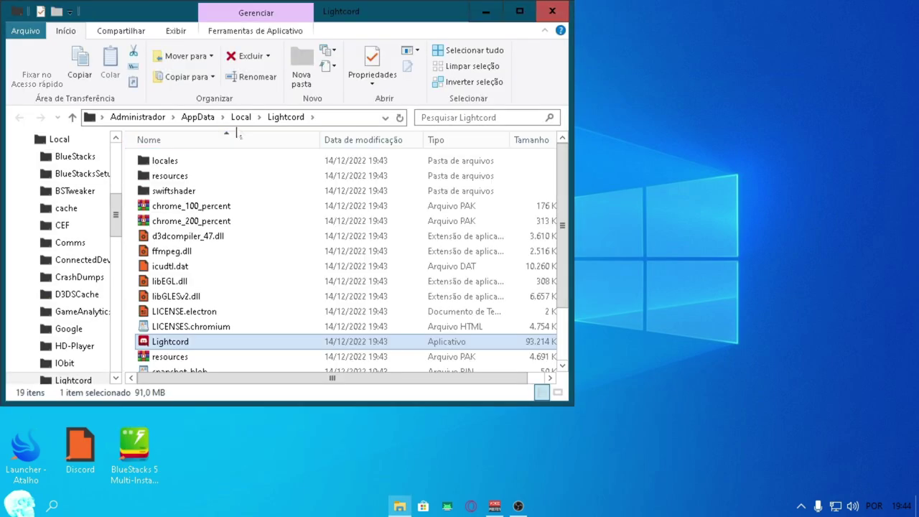
pyautogui.scroll(-1, 239, 255)
pyautogui.scroll(1, 240, 255)
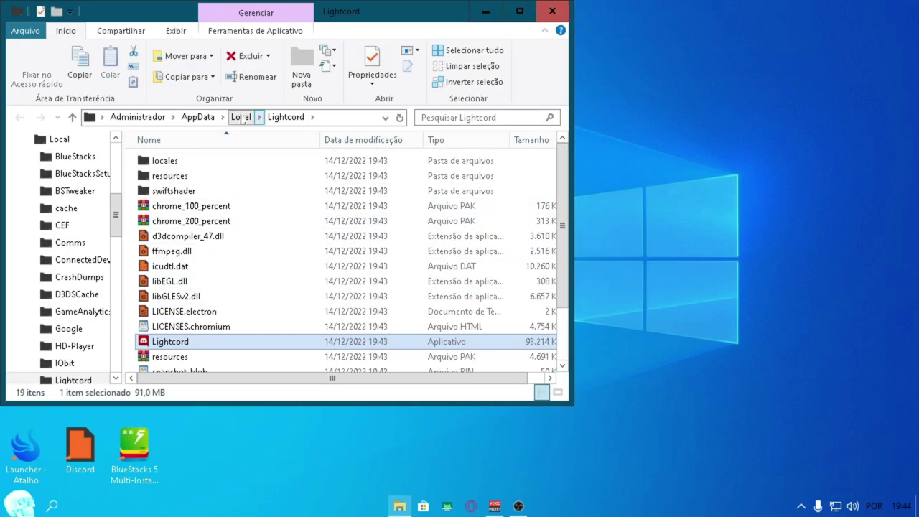
pyautogui.click(198, 116)
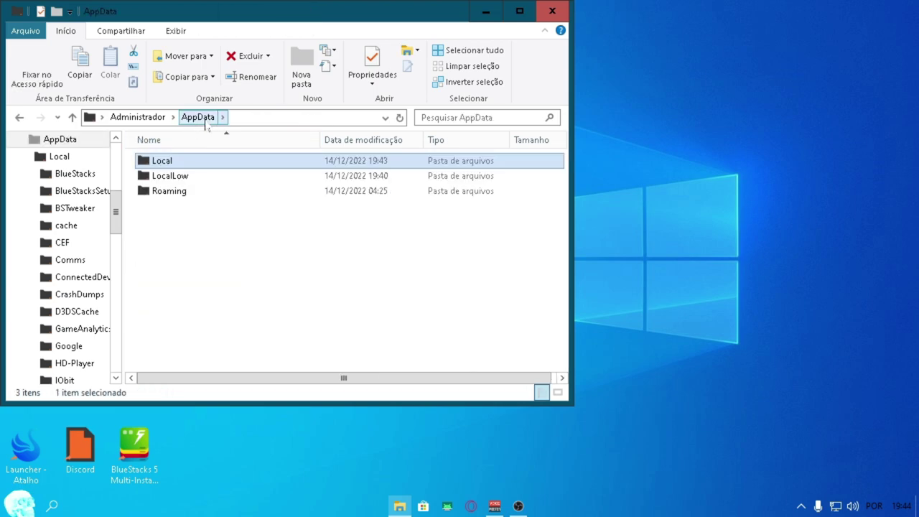
pyautogui.doubleClick(175, 162)
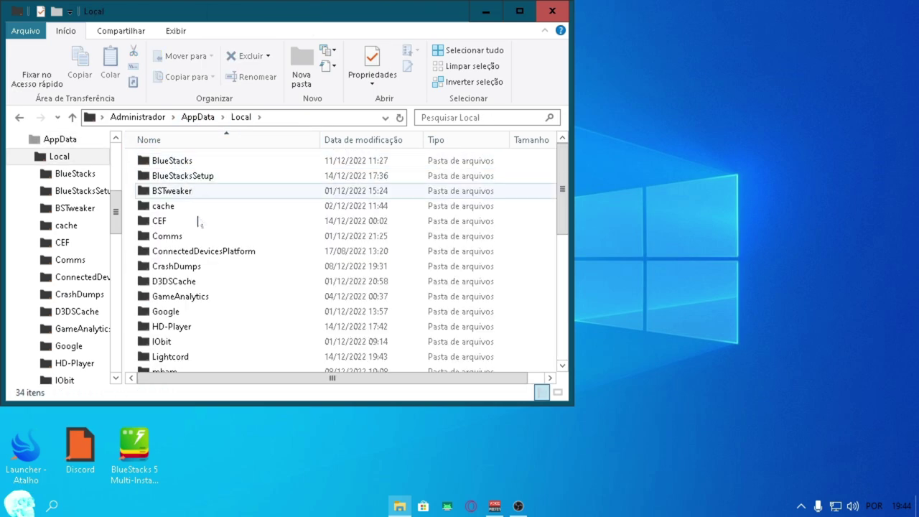
# Step: Permanently delete the Lightcord folder from AppData\Local and minimize the folder window
pyautogui.scroll(-3, 215, 348)
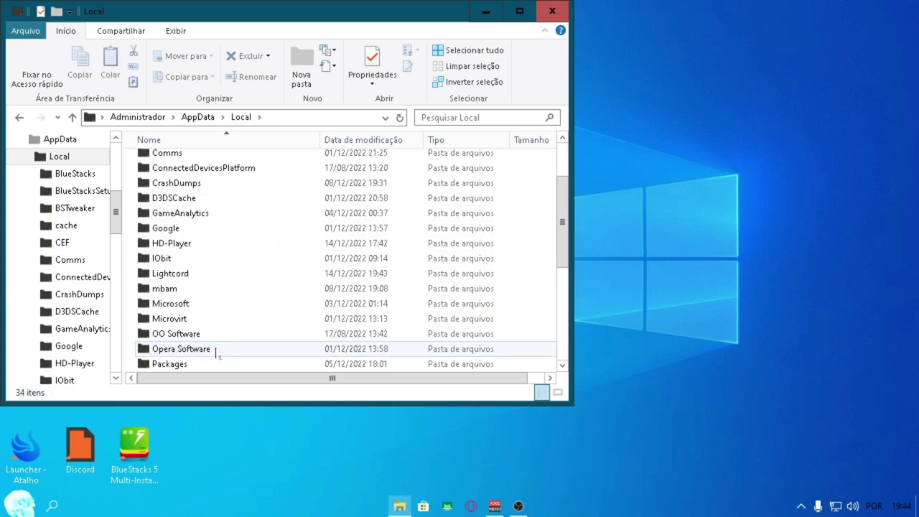
pyautogui.click(186, 237)
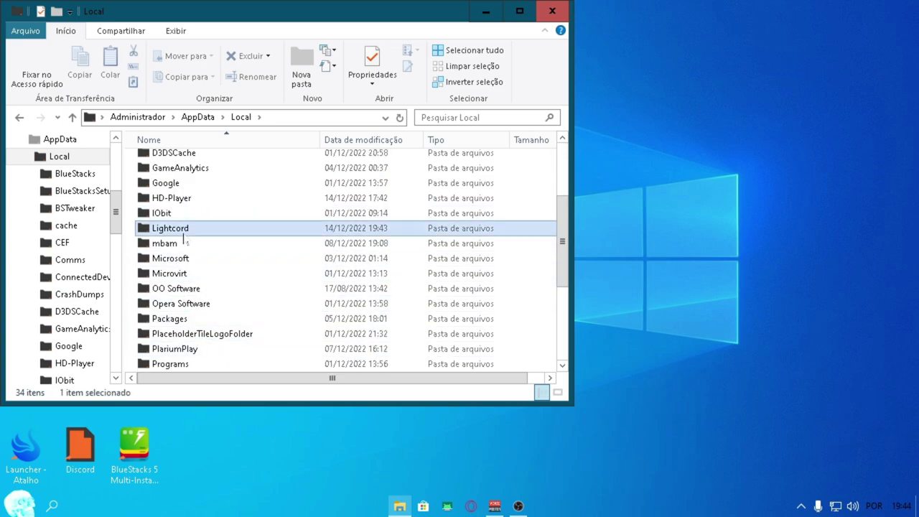
pyautogui.rightClick(185, 237)
pyautogui.click(237, 463)
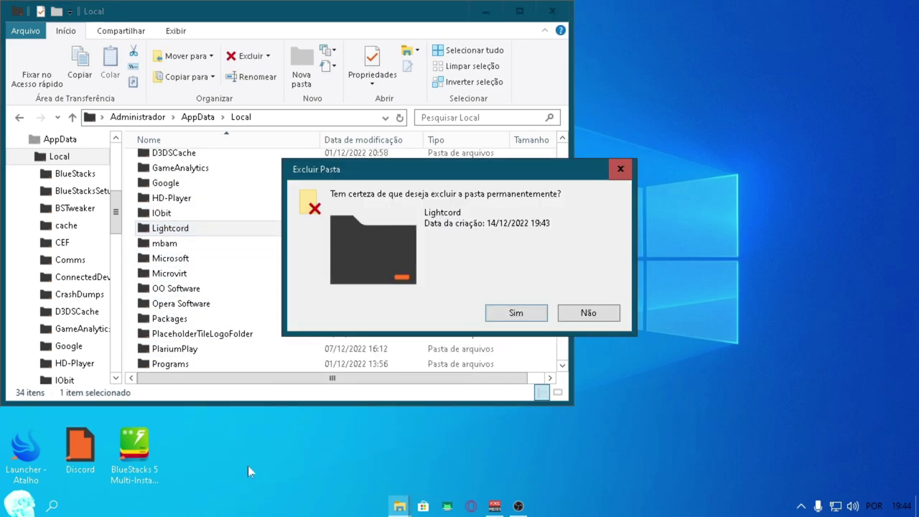
pyautogui.click(503, 318)
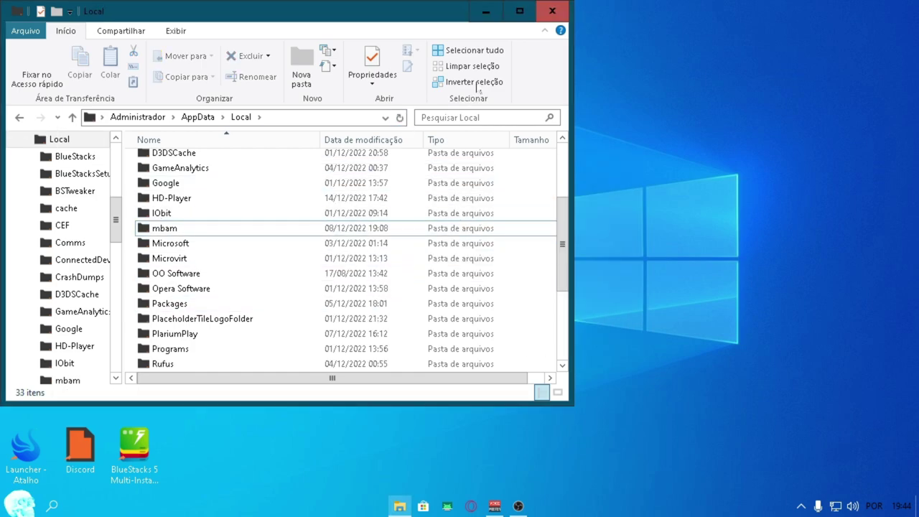
pyautogui.click(485, 11)
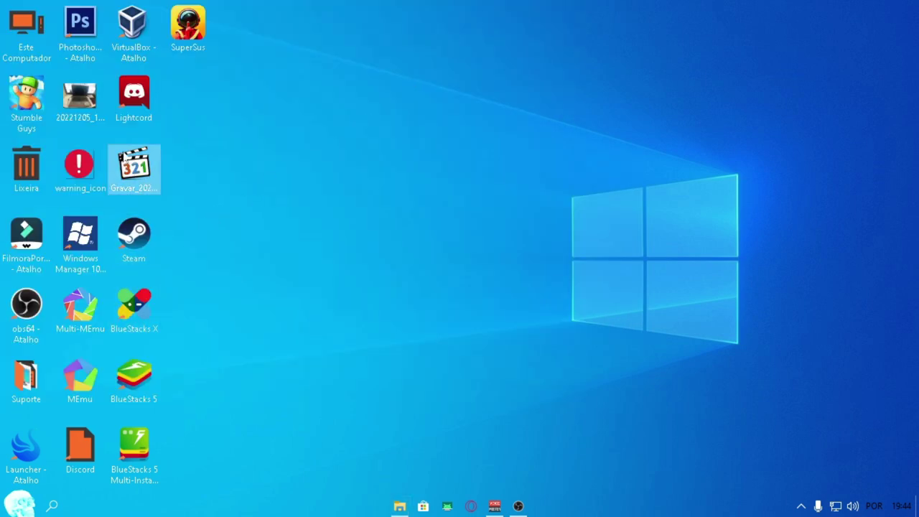
# Step: Delete the Lightcord shortcut from the desktop
pyautogui.rightClick(131, 88)
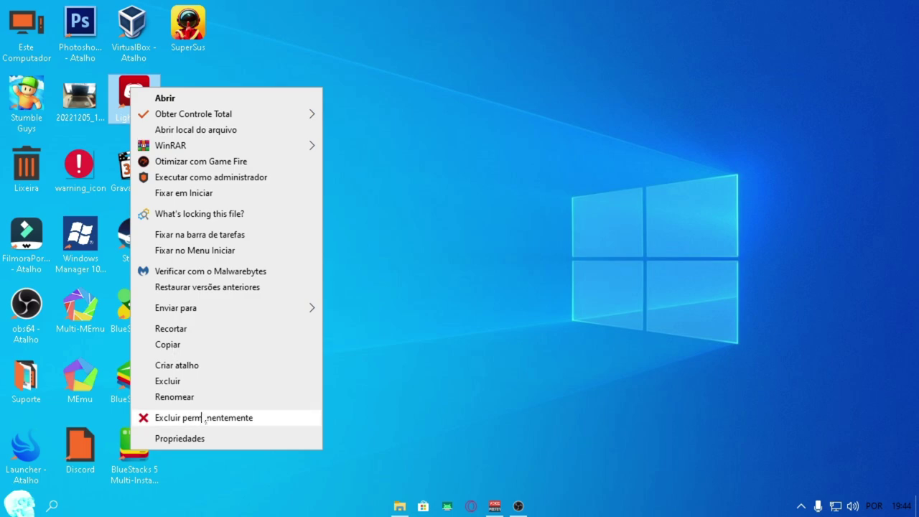
pyautogui.click(198, 418)
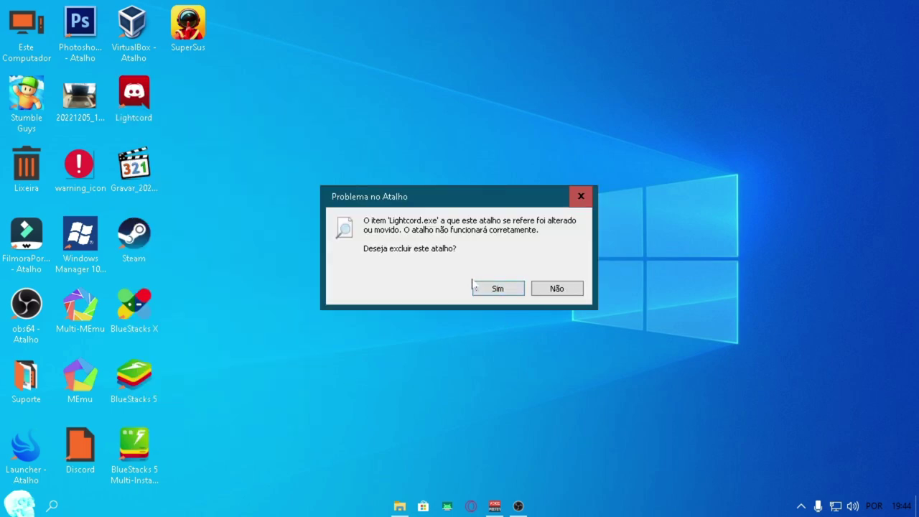
pyautogui.click(494, 287)
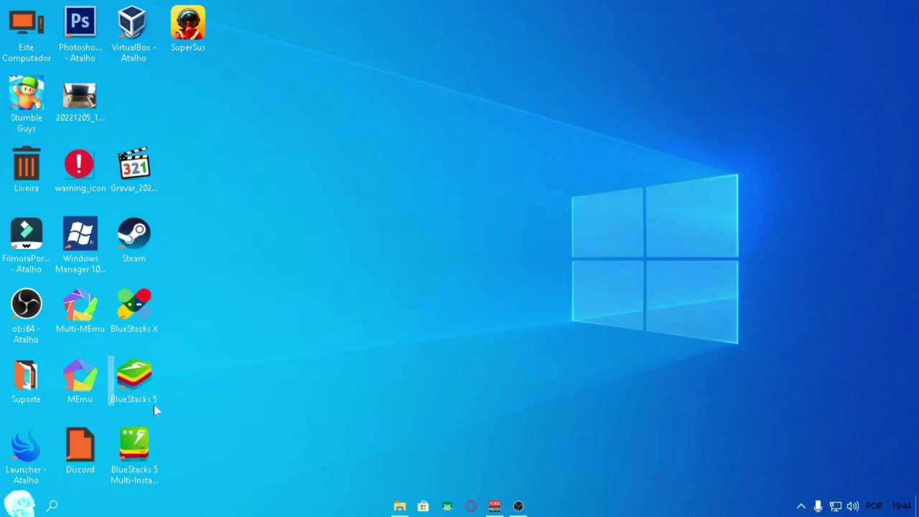
# Step: Run regedit and expand the HKEY_CURRENT_USER\Software key in the Registry Editor
pyautogui.press('super+r')
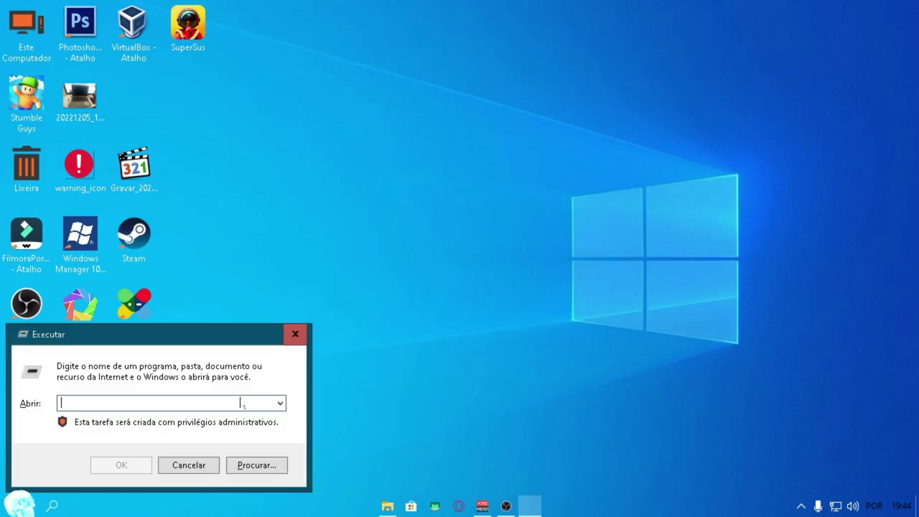
pyautogui.write('re')
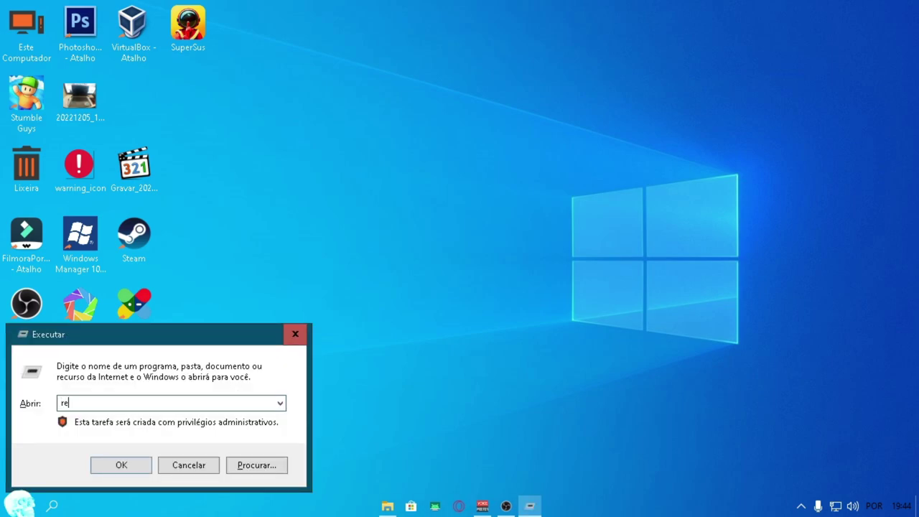
pyautogui.write('gedit')
pyautogui.click(144, 465)
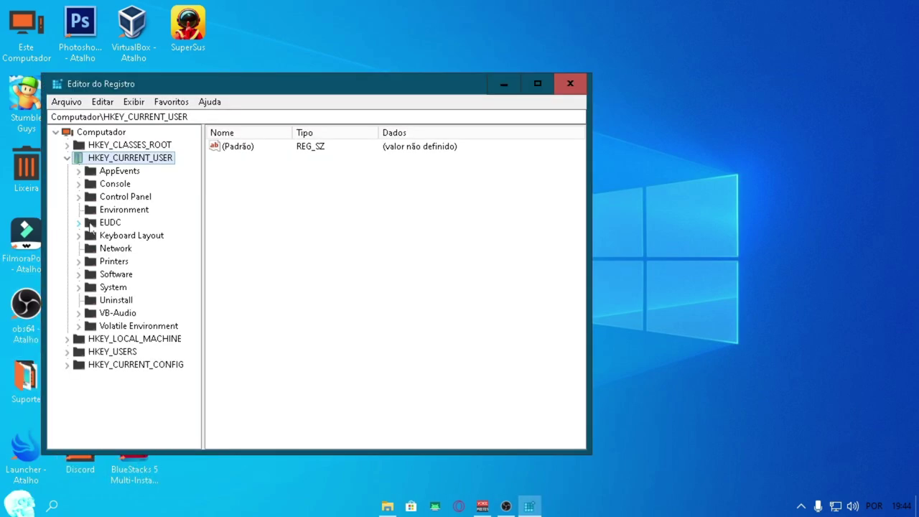
pyautogui.click(88, 276)
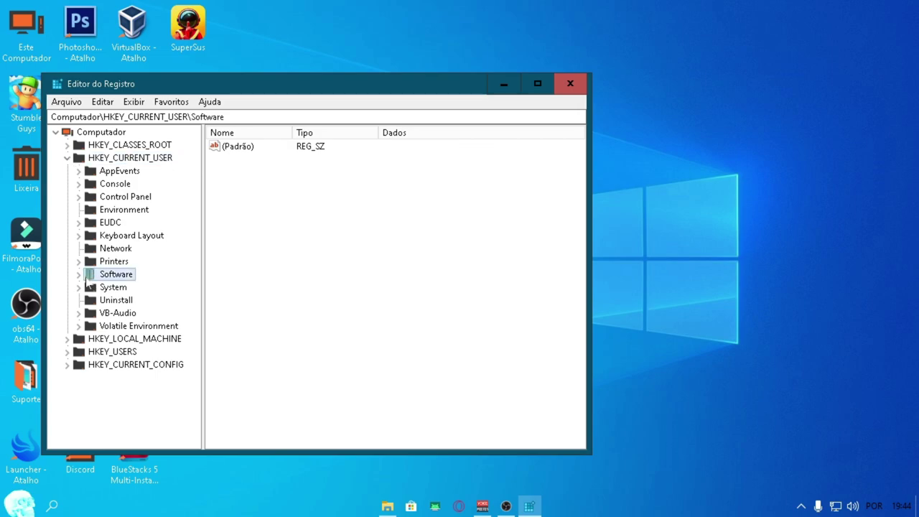
pyautogui.click(84, 278)
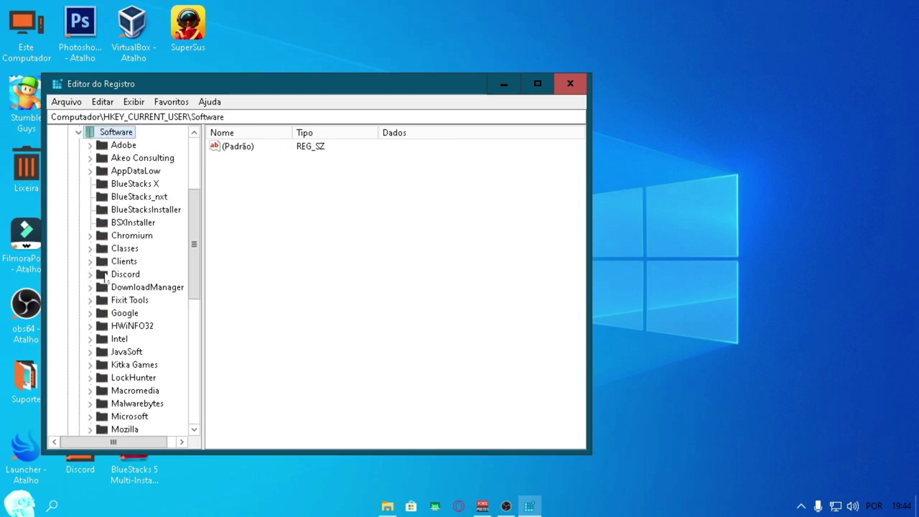
# Step: Delete the Discord key with its subkeys from HKEY_CURRENT_USER\Software
pyautogui.click(94, 278)
pyautogui.click(90, 275)
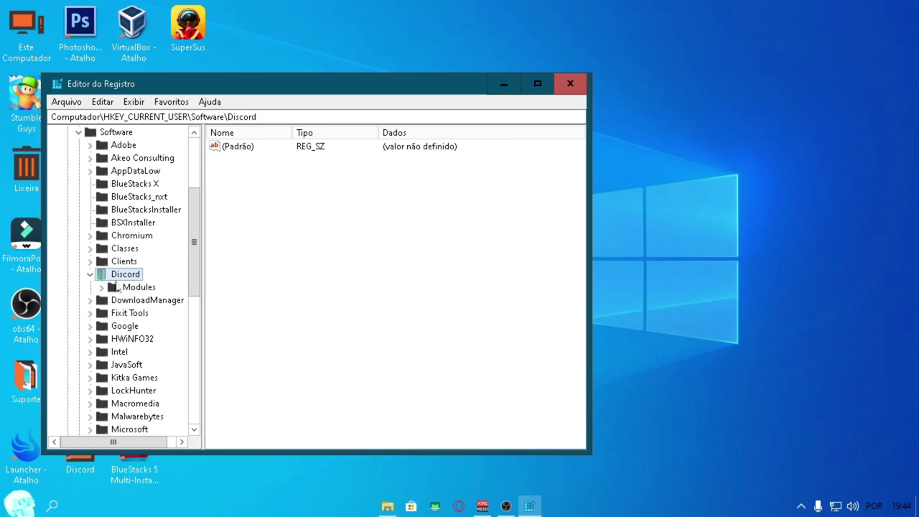
pyautogui.rightClick(116, 276)
pyautogui.click(215, 335)
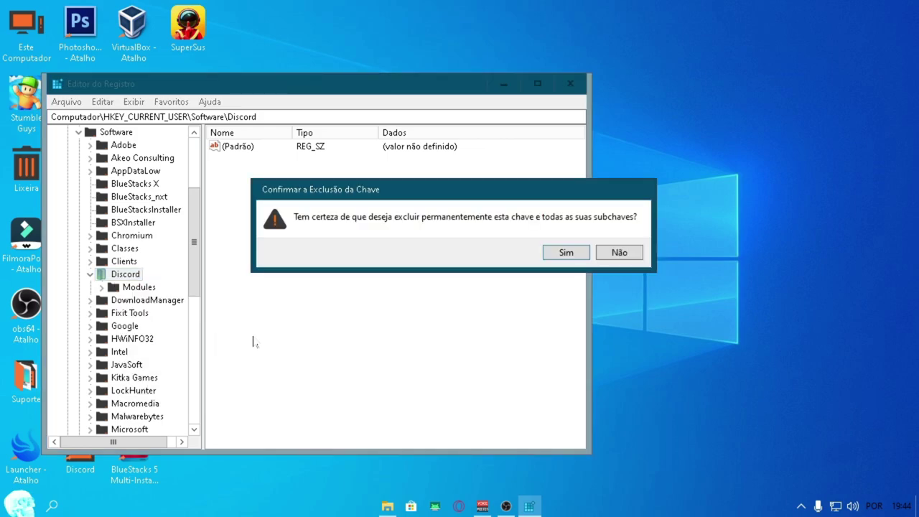
pyautogui.click(551, 255)
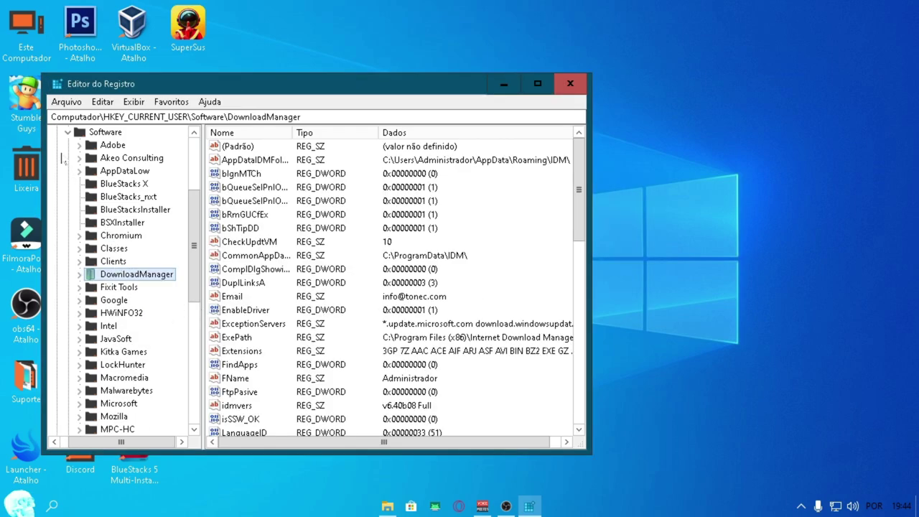
# Step: Collapse HKEY_CURRENT_USER and look through the subkeys of HKEY_LOCAL_MACHINE\SOFTWARE for Discord leftovers
pyautogui.scroll(4, 69, 173)
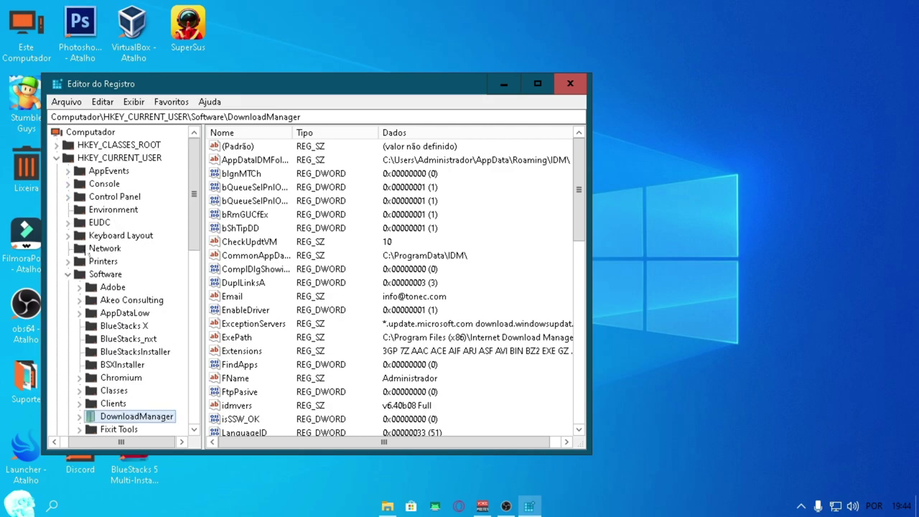
pyautogui.click(56, 157)
pyautogui.click(67, 170)
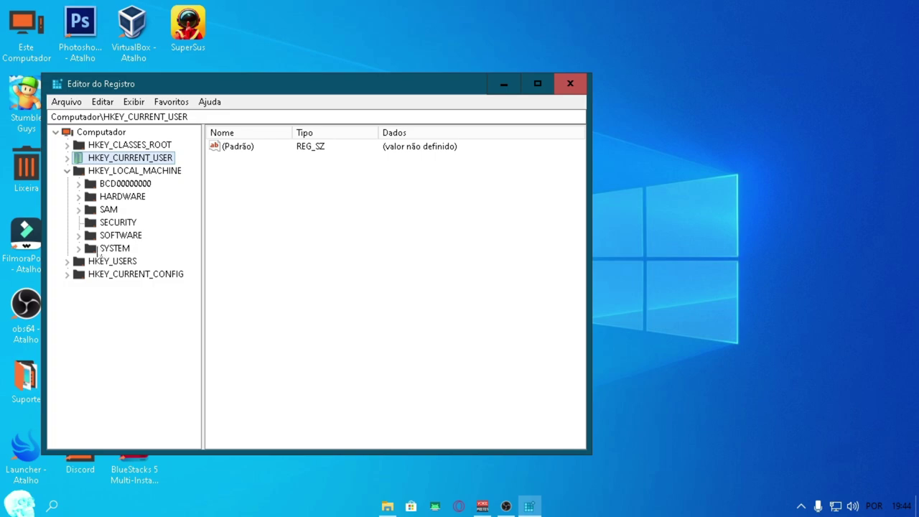
pyautogui.doubleClick(93, 236)
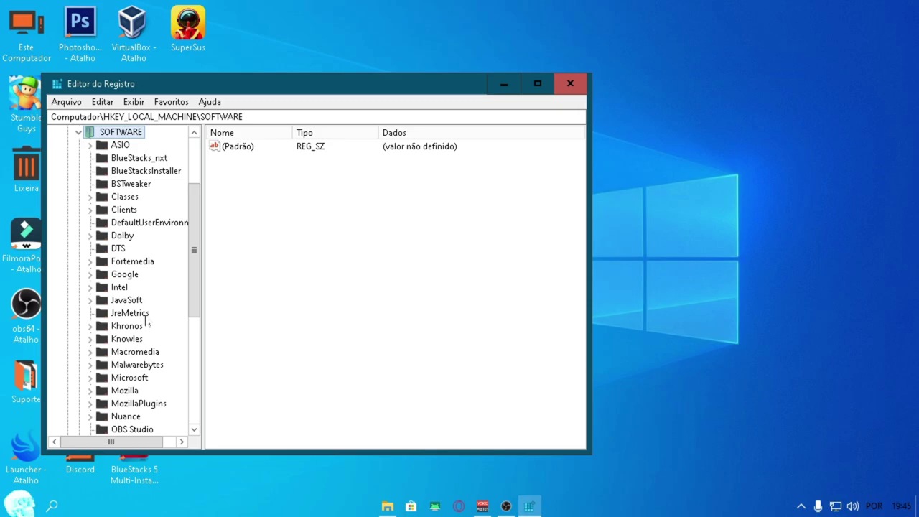
pyautogui.scroll(-3, 148, 326)
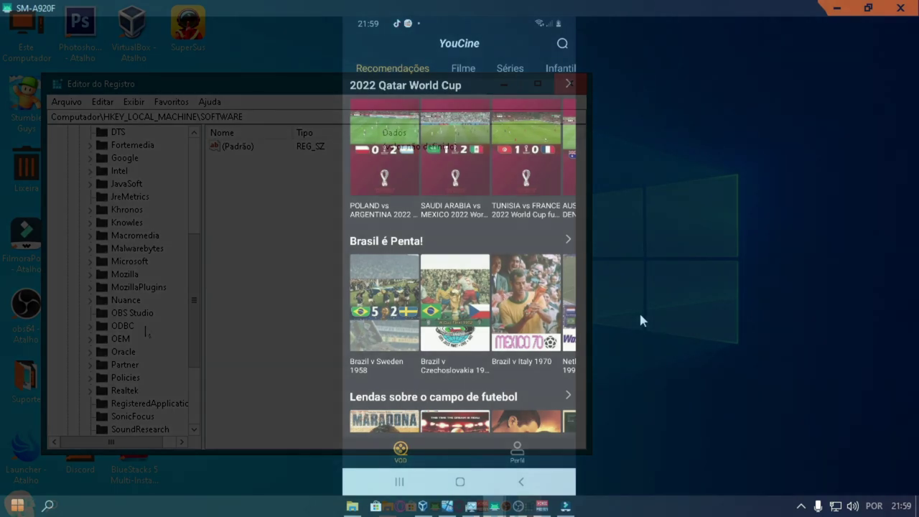